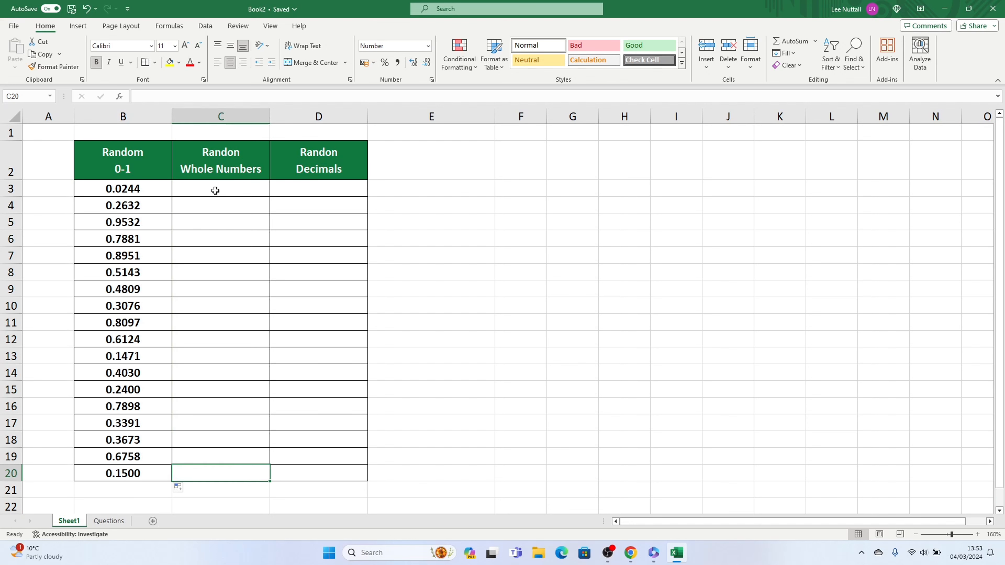
click(216, 191)
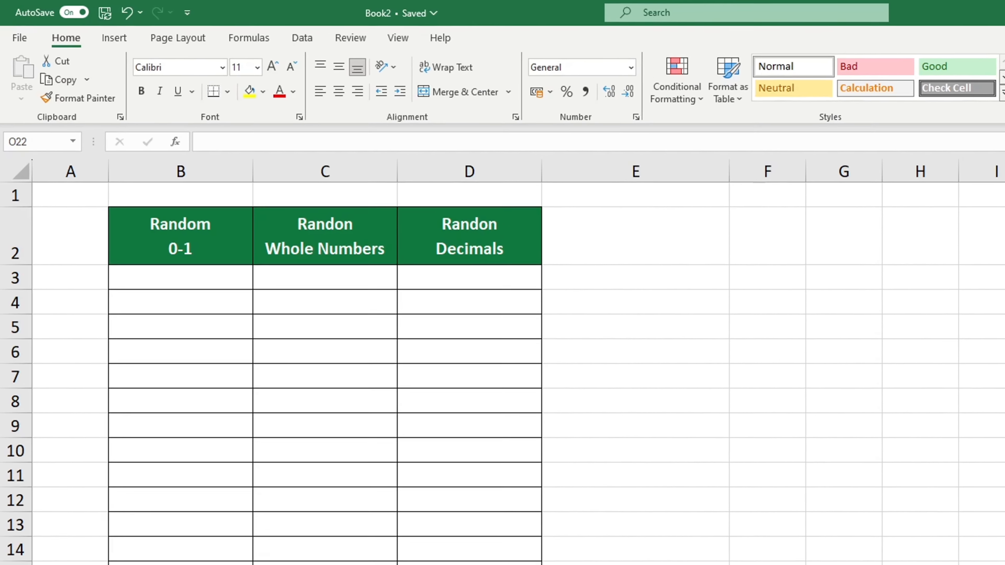
- Enter the formula =RAND() in cell B3 under the Random 0-1 heading
click(249, 321)
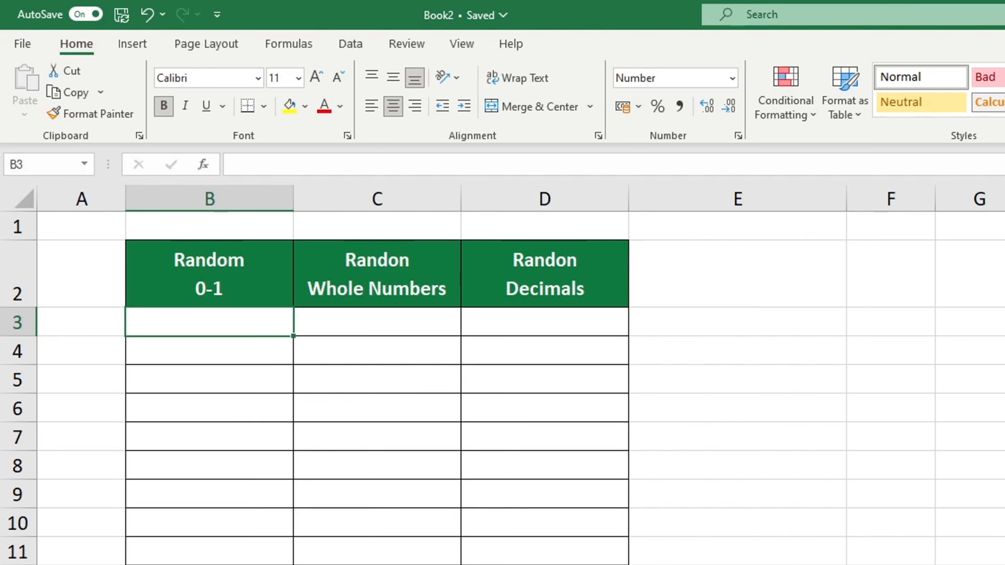
text(=RAND)
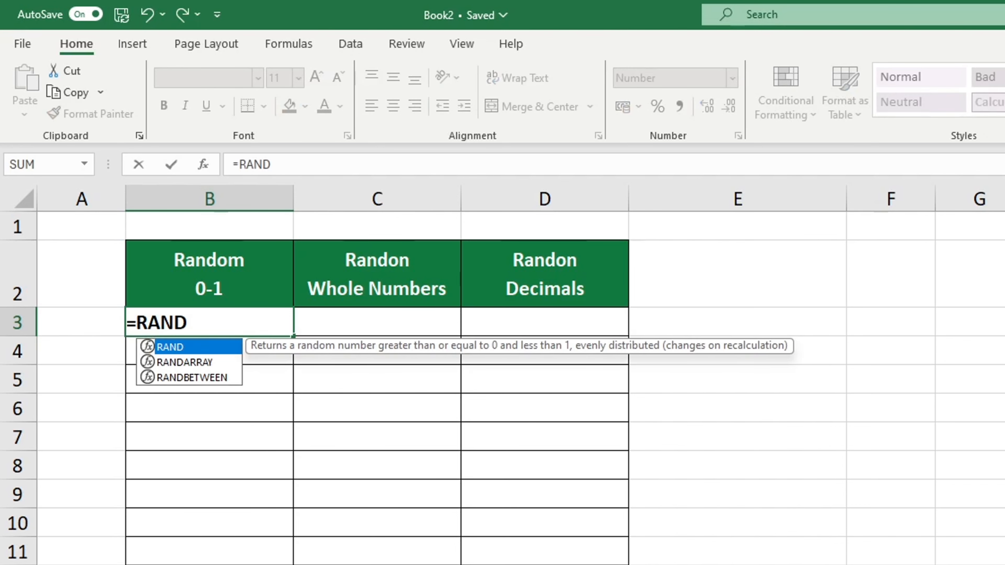
text(())
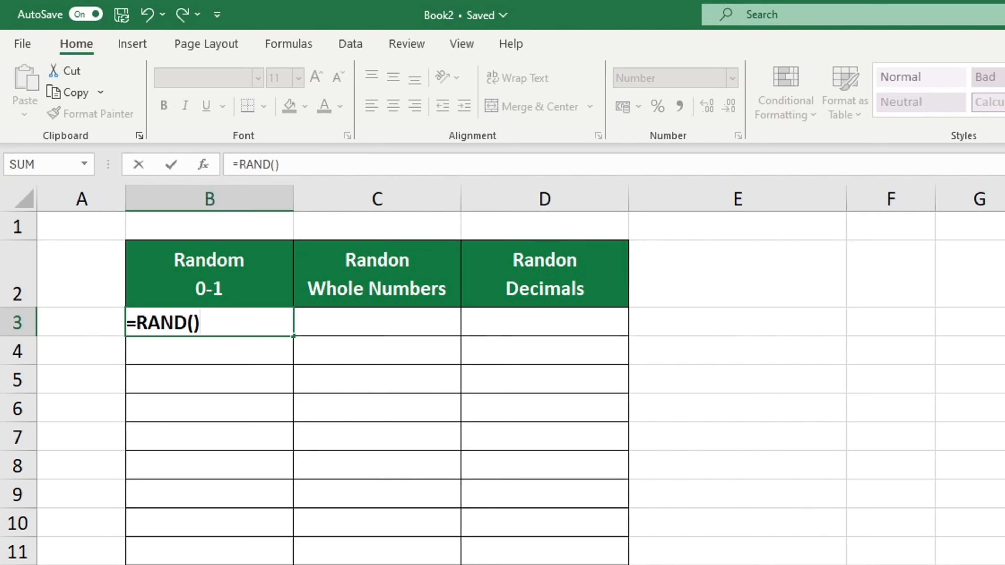
key(ctrl+Return)
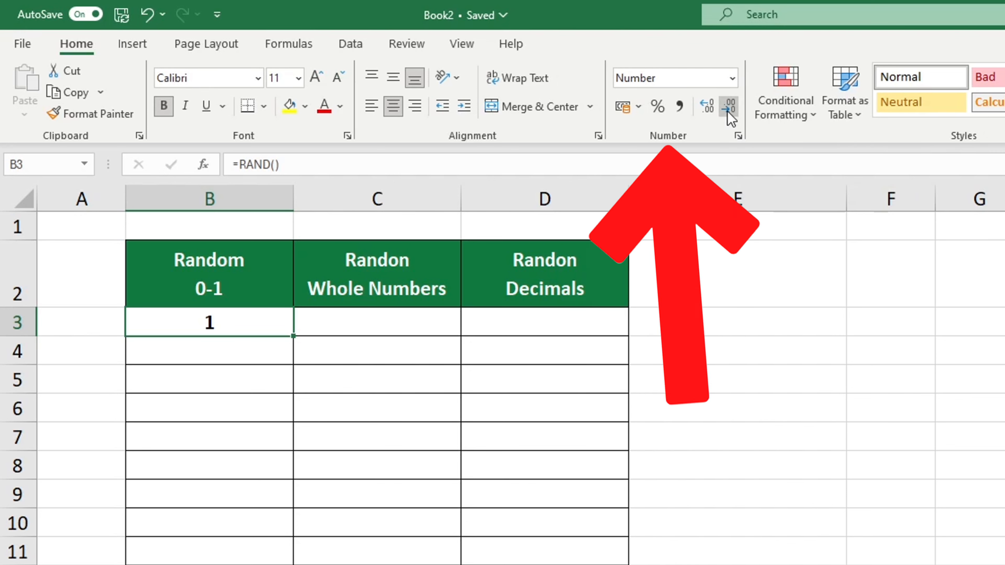
- Show cell B3 with four decimal places and fill its formula down to B20
click(715, 115)
click(715, 115)
click(715, 114)
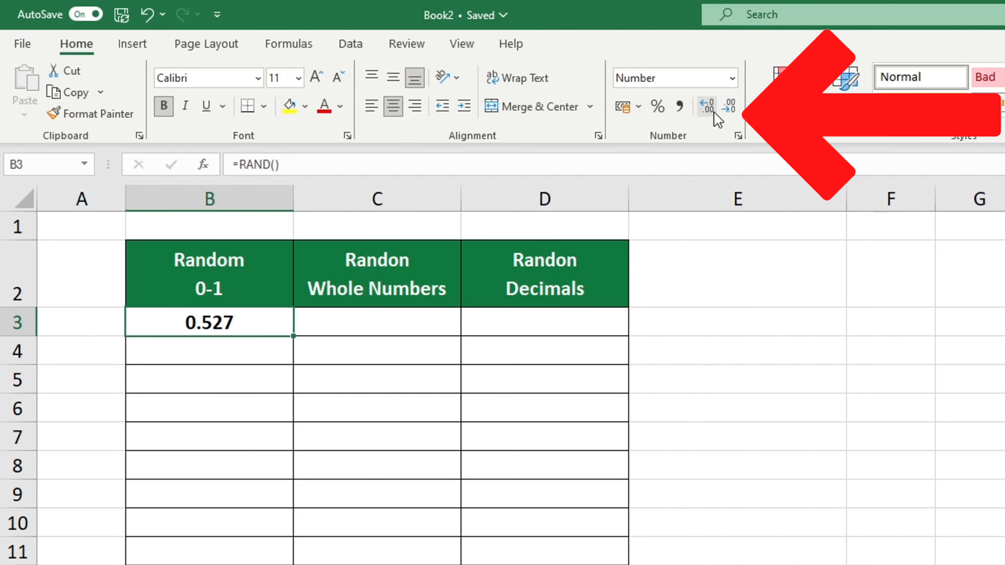
click(715, 115)
click(714, 115)
click(715, 115)
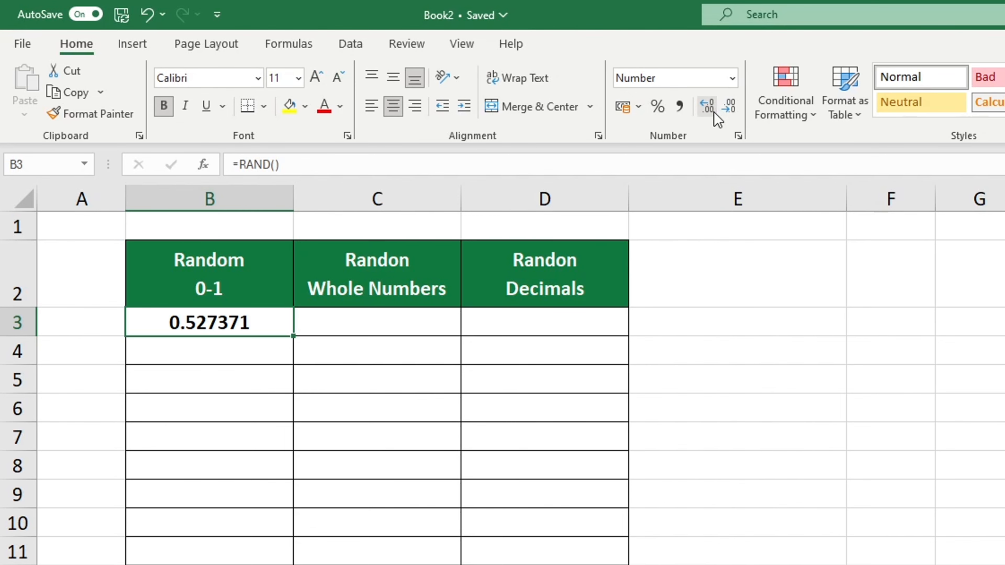
click(729, 107)
click(730, 107)
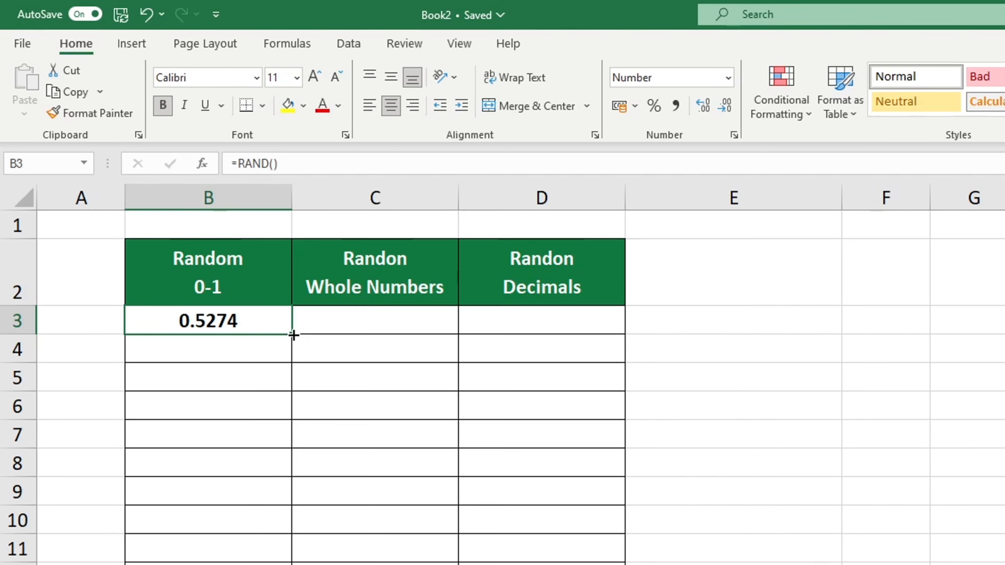
mouse_move(294, 335)
mouse_down()
mouse_move(220, 426)
mouse_move(209, 558)
mouse_up()
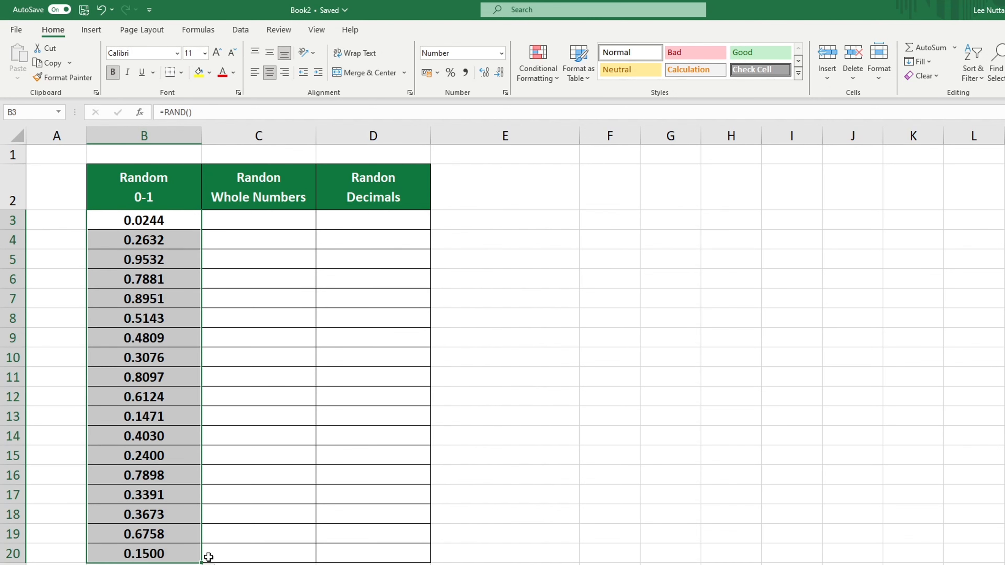
click(208, 556)
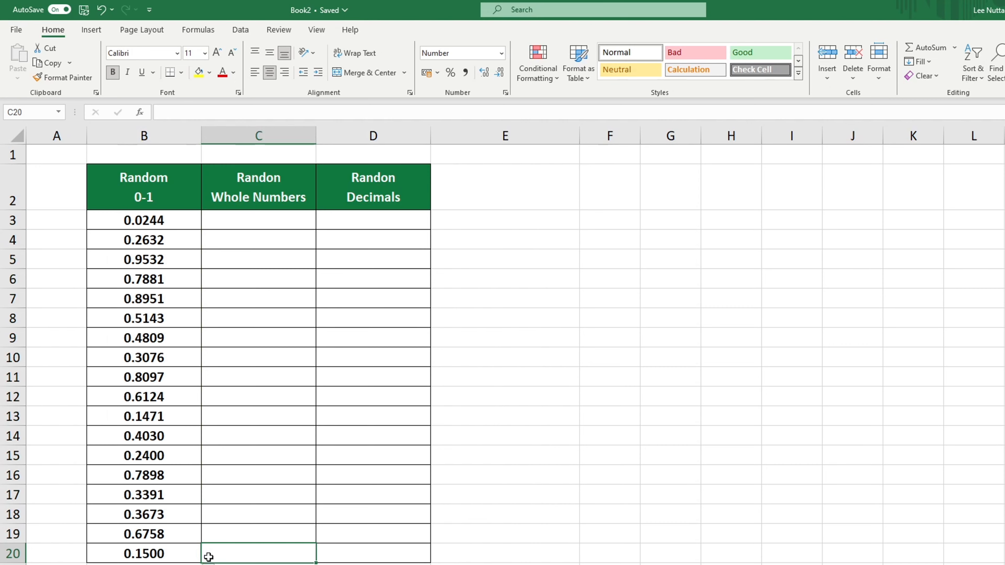
- Enter the formula =RANDBETWEEN(100,1000) in cell C3 of the whole numbers column
click(252, 222)
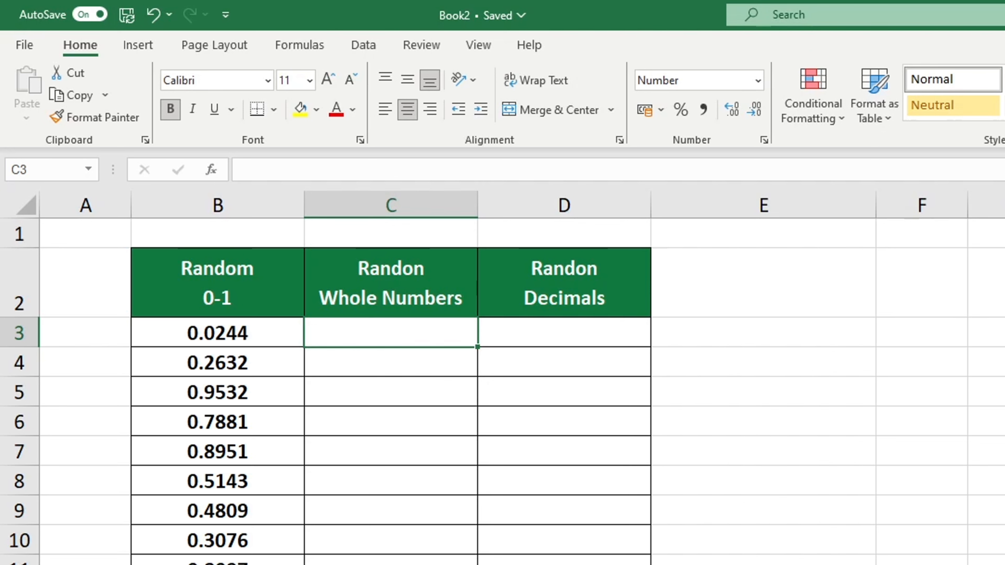
text(=)
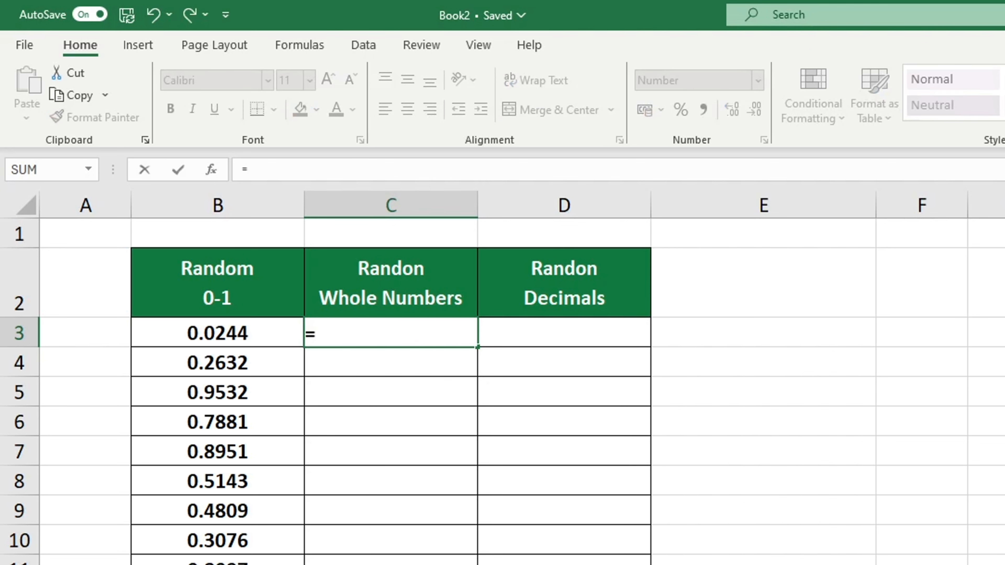
text(RAND)
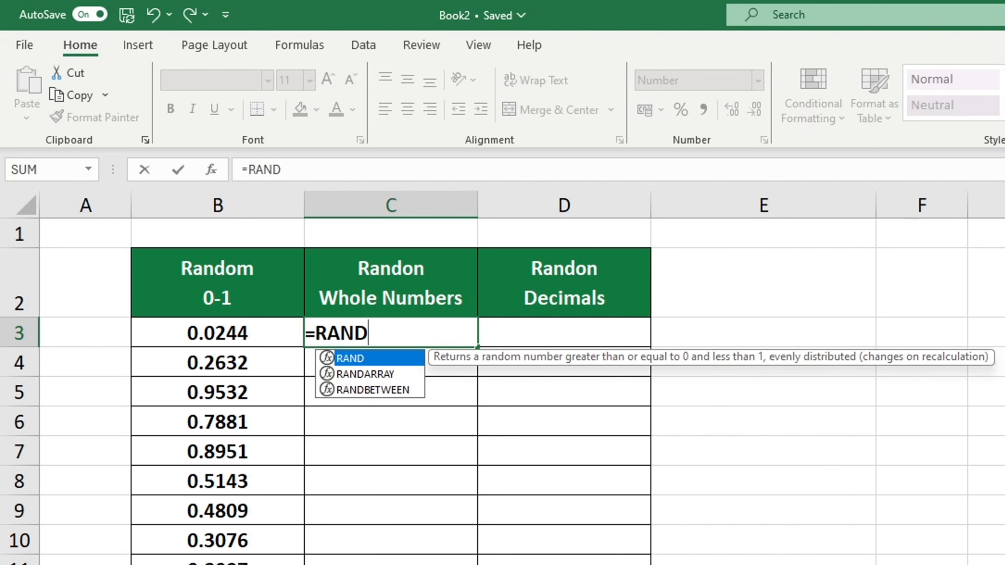
text(BE)
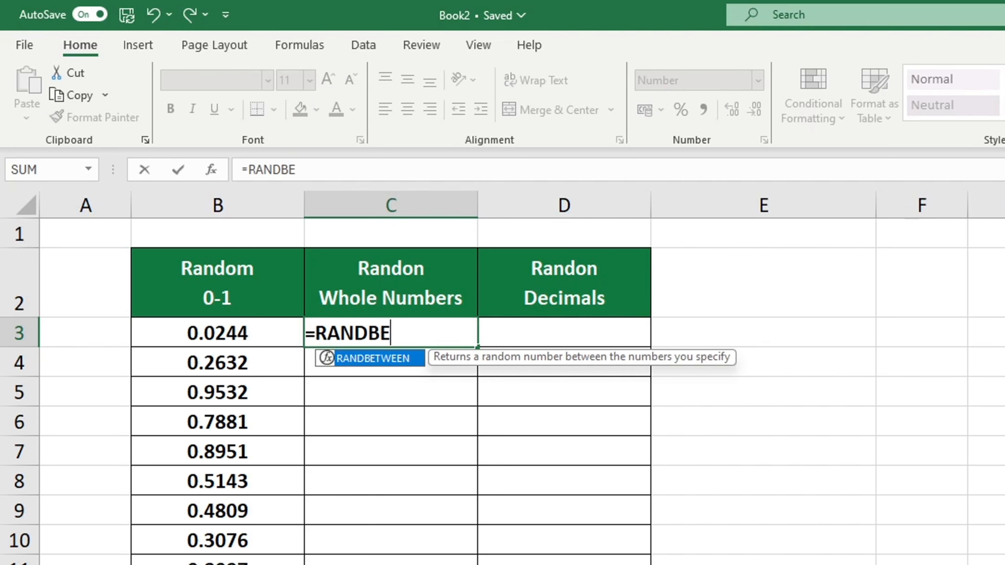
text(TWEEN)
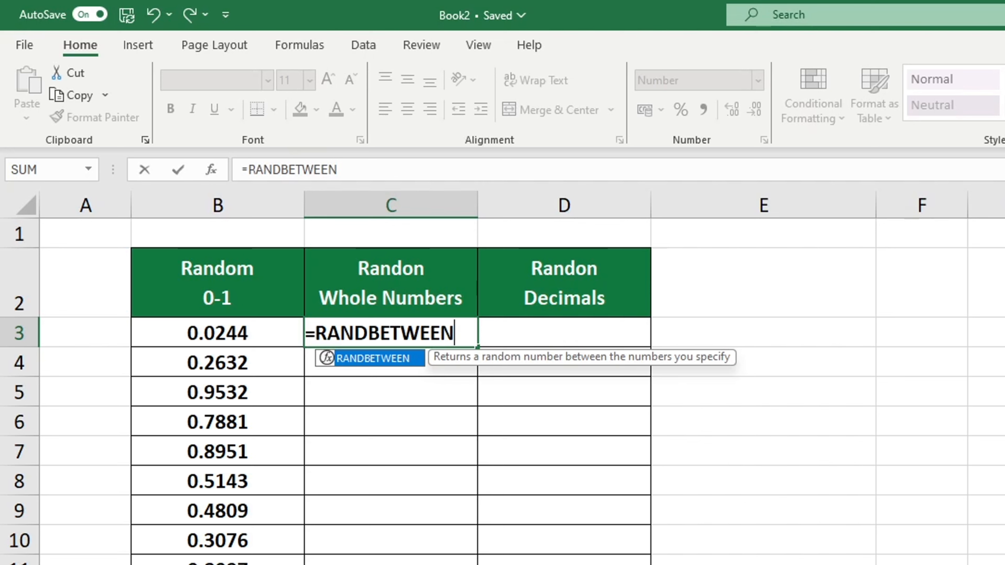
text(()
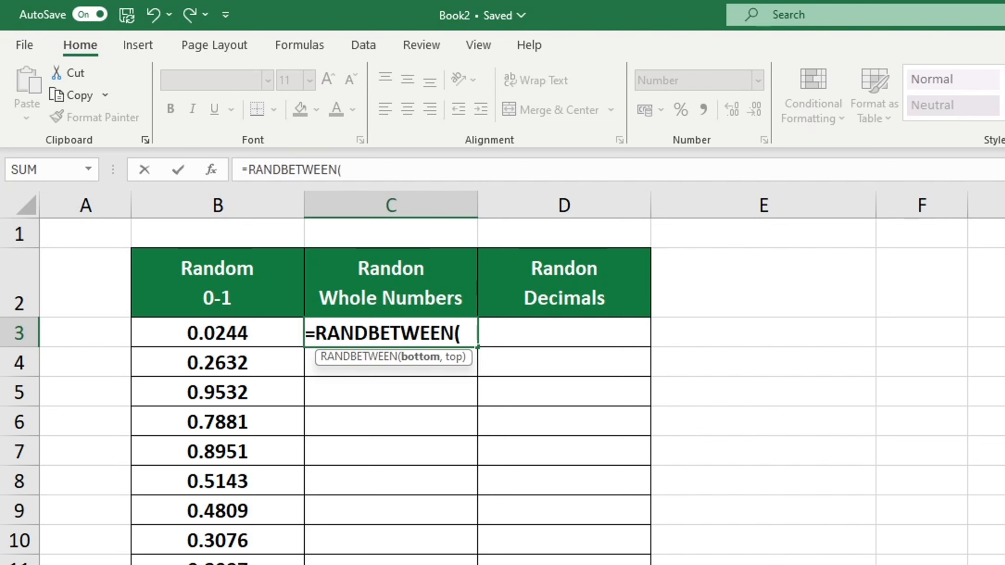
text(100)
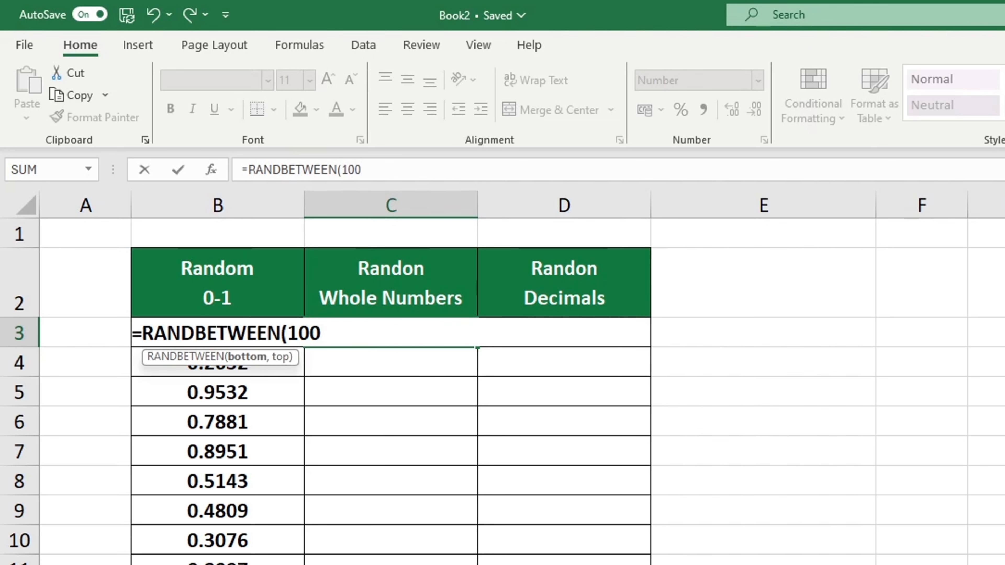
text(,)
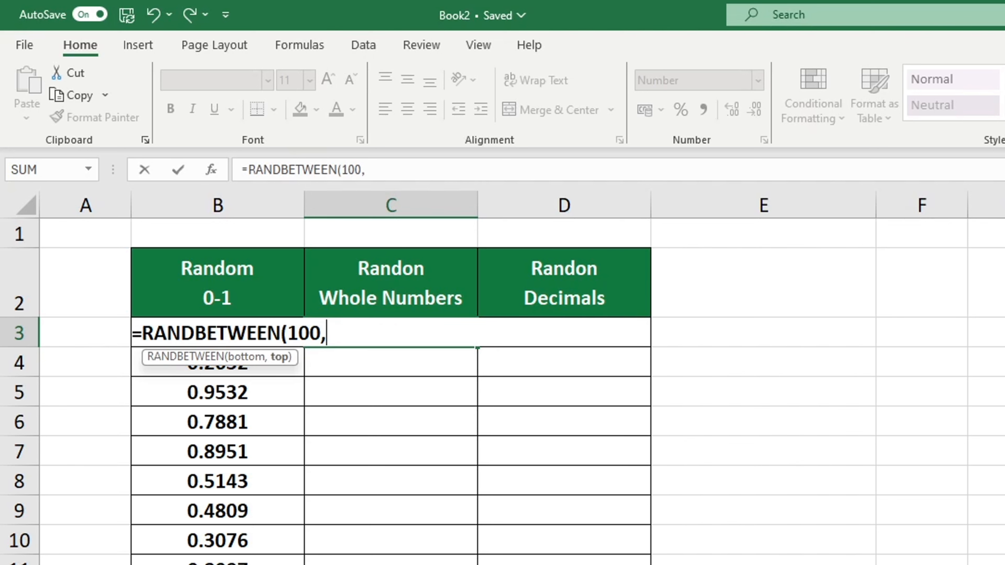
text(1000)
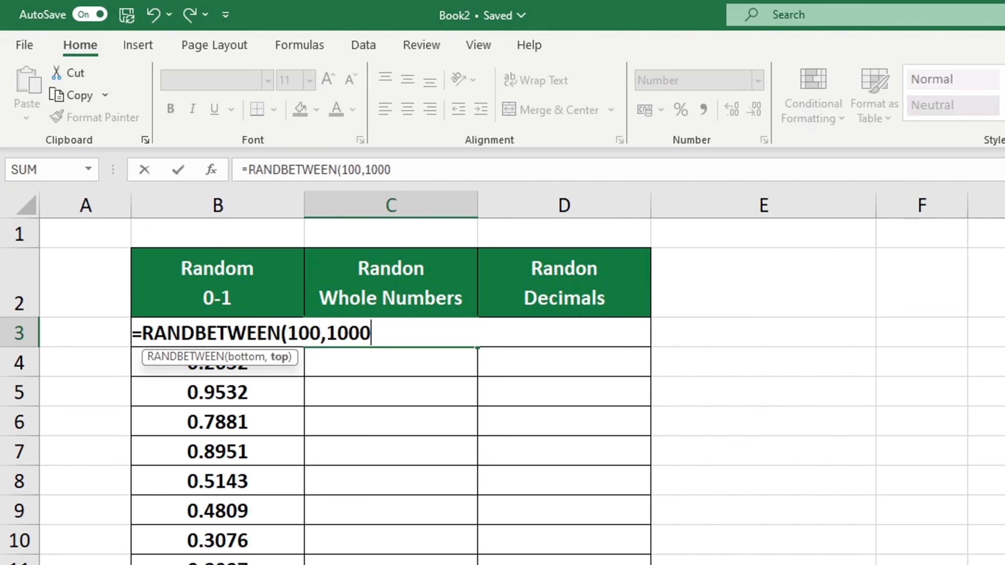
text())
key(Return)
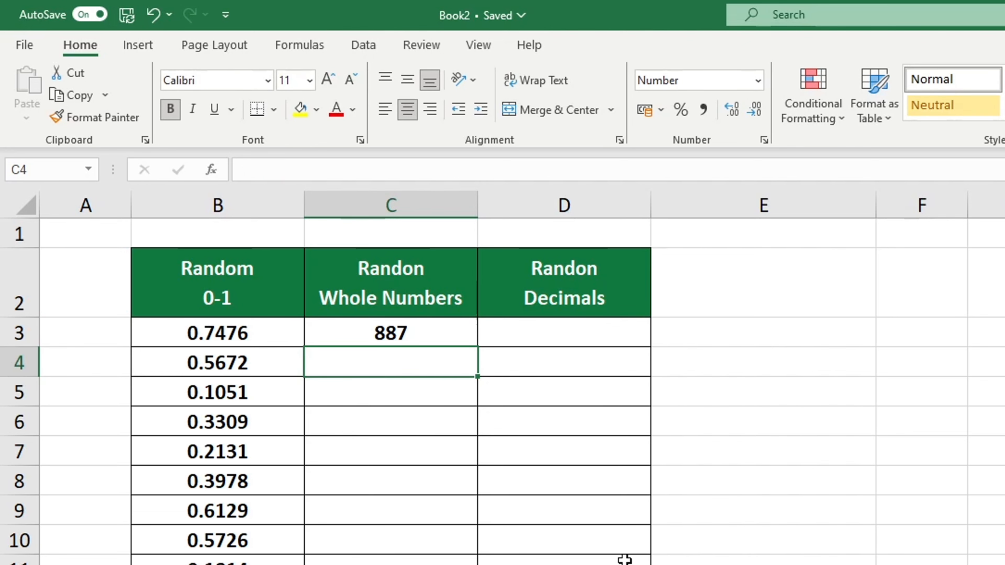
- Fill the RANDBETWEEN formula from C3 down to the table's last row, C20
click(466, 336)
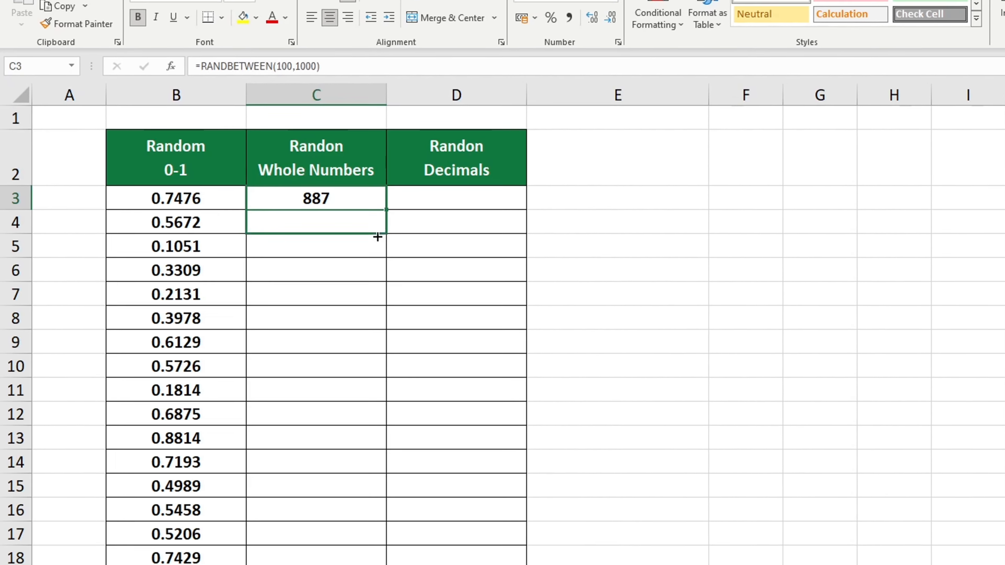
drag(412, 247, 360, 539)
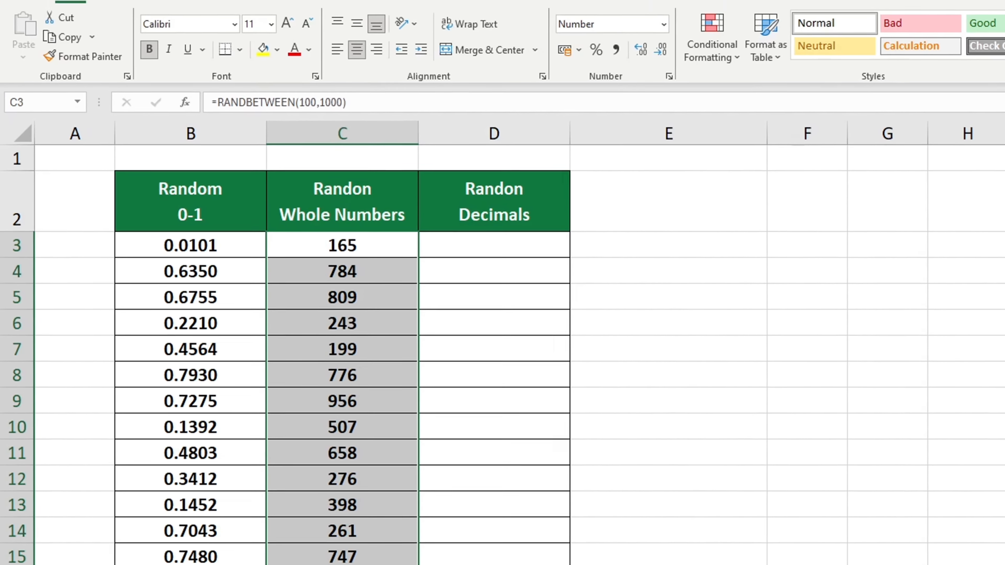
click(429, 536)
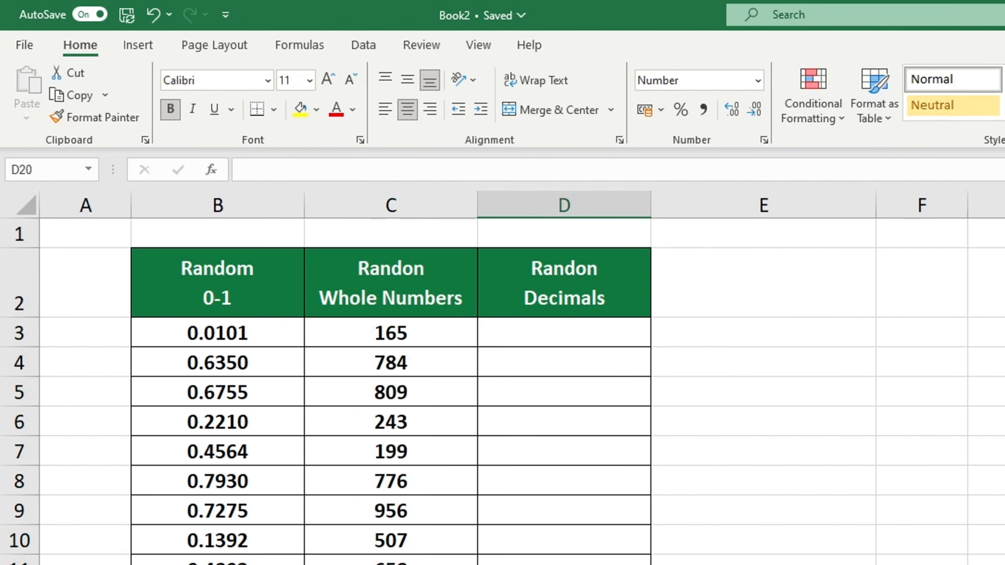
- Enter the formula =100+900*RAND() in cell D3 of the decimals column
click(569, 336)
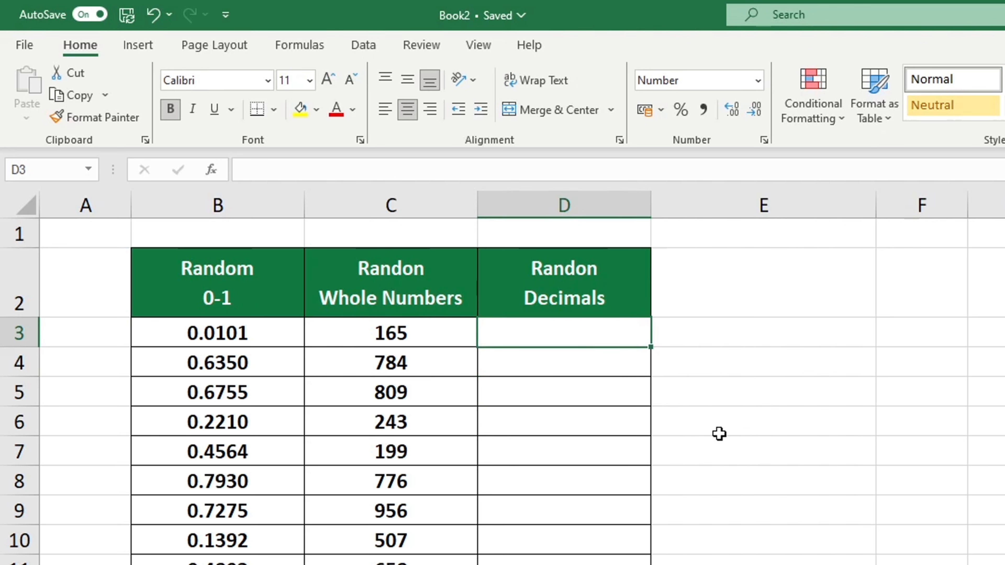
text(=)
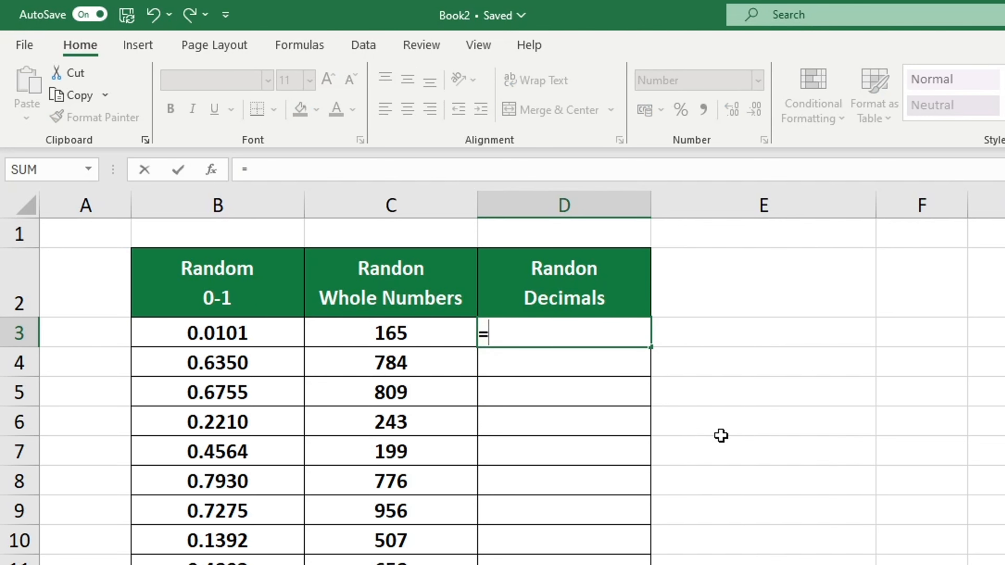
text(100+)
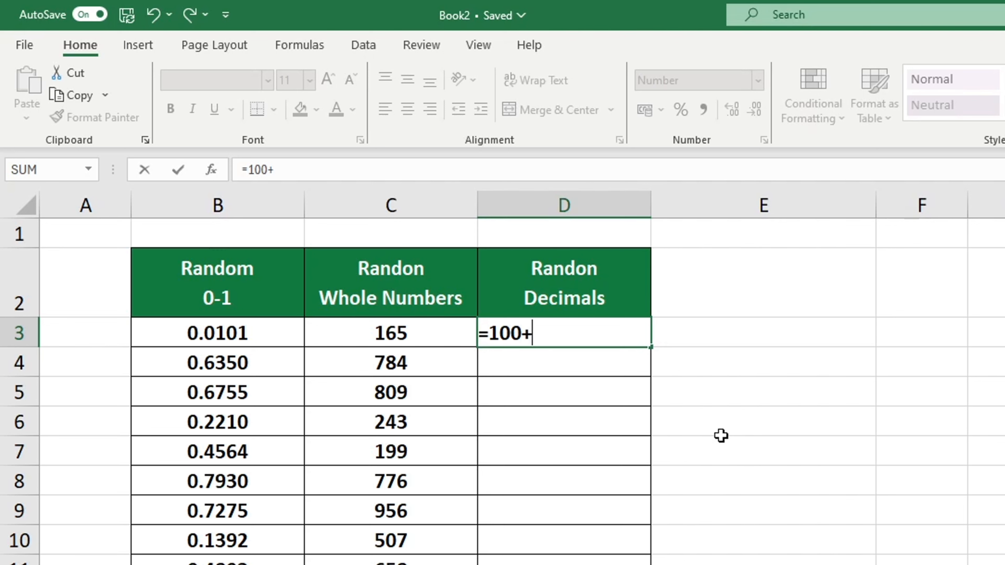
text(900)
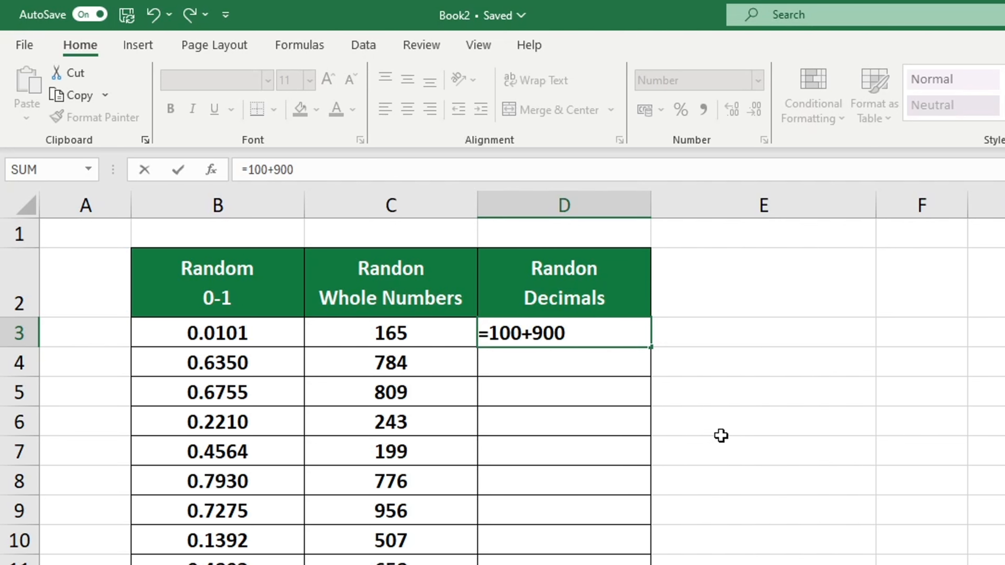
text(*RAND)
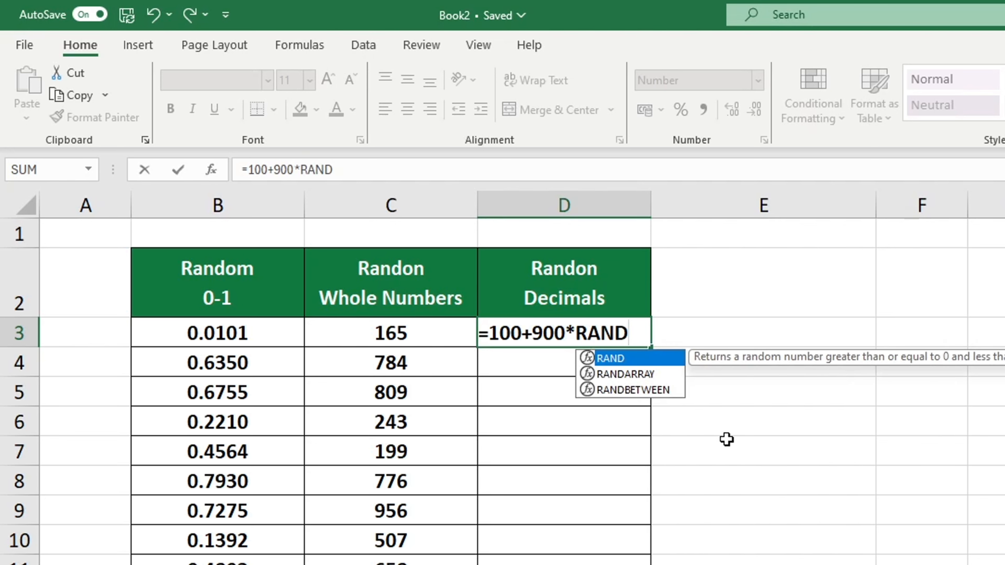
text(()
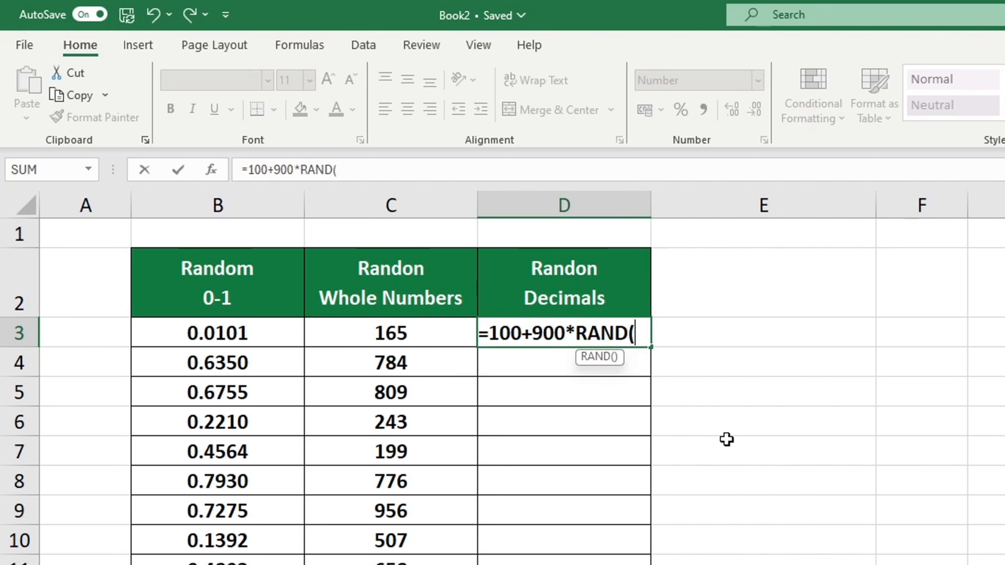
text())
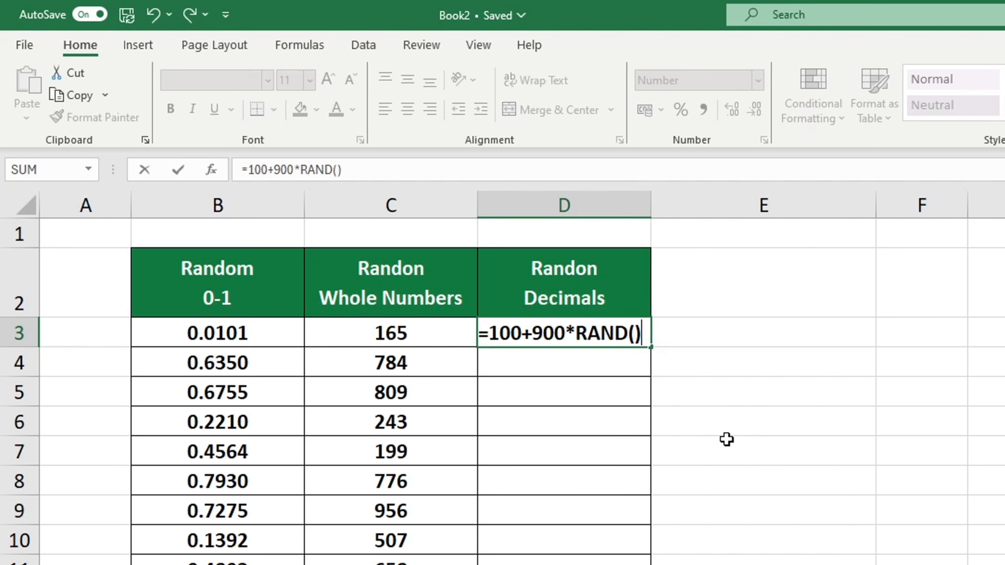
key(Return)
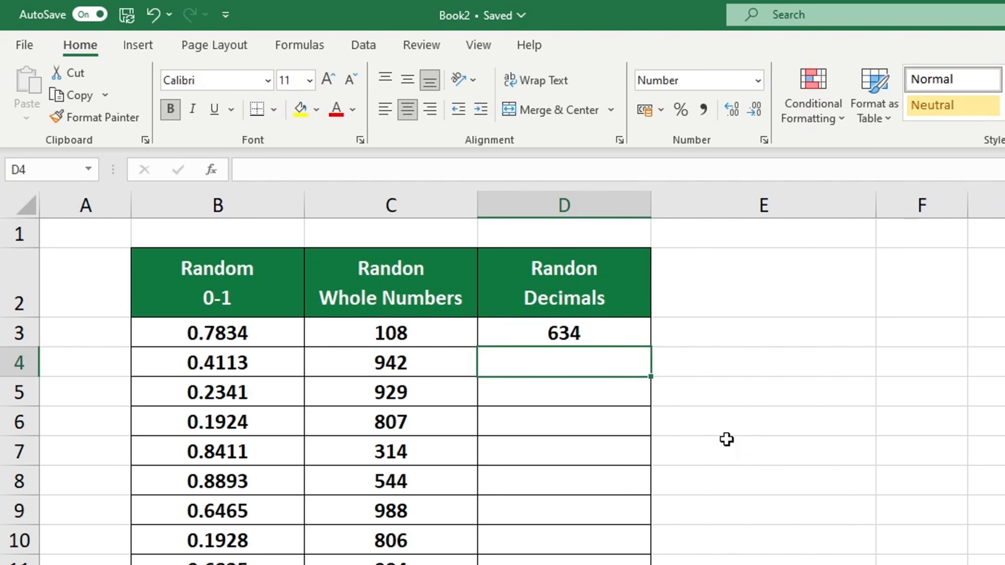
- Show cell D3 with three decimal places and fill its formula down the rest of the table's decimals column
click(637, 336)
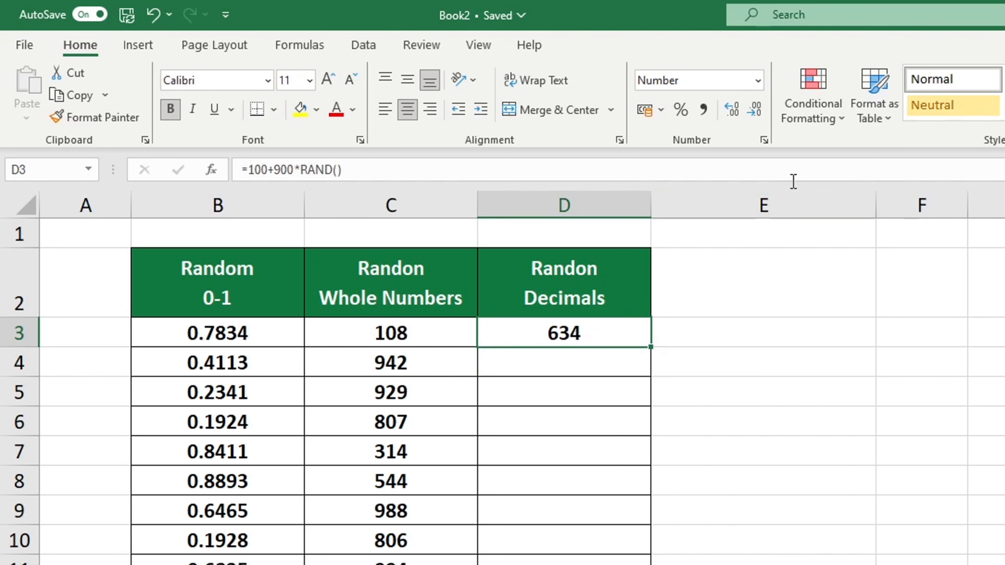
click(732, 110)
click(731, 111)
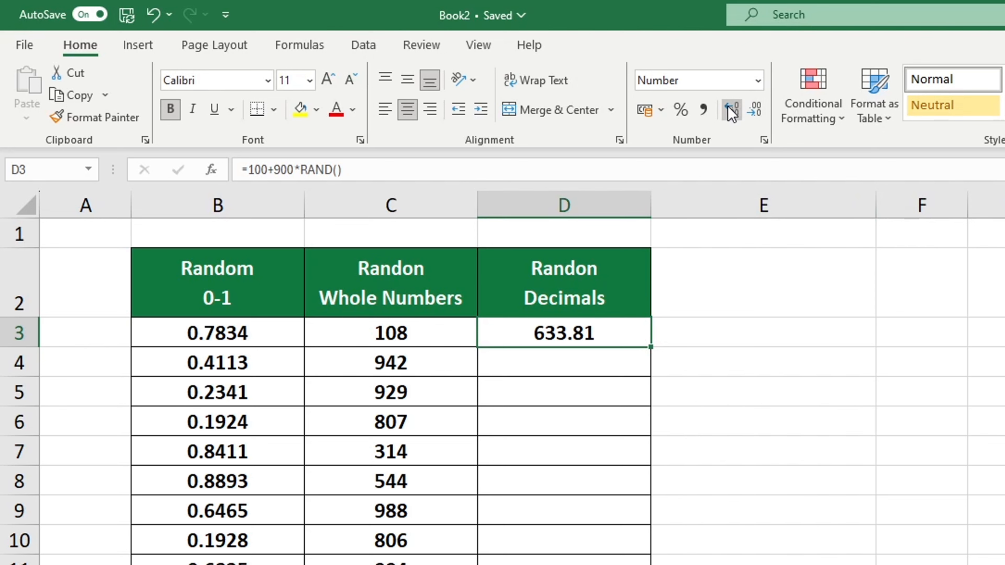
click(732, 111)
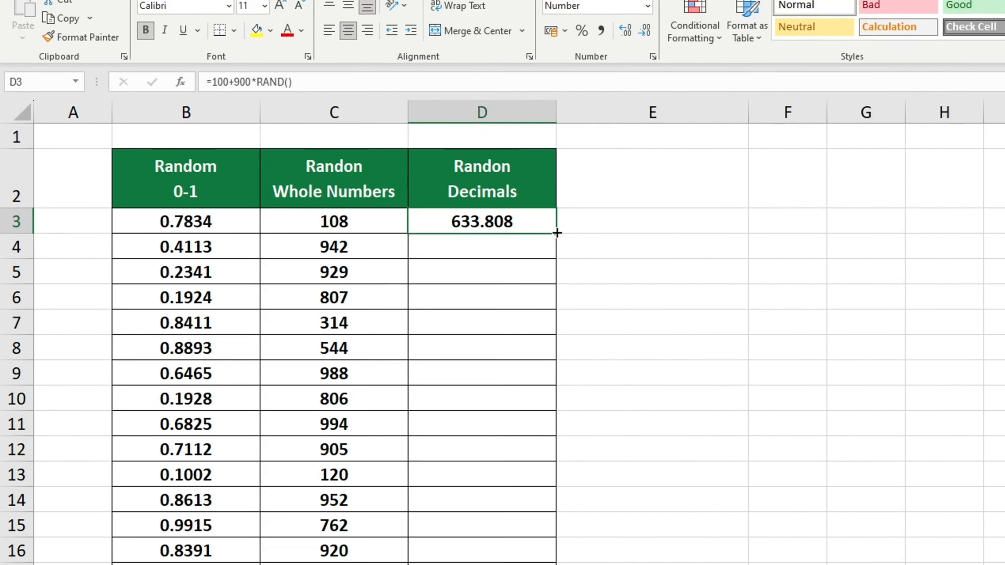
drag(612, 304, 467, 522)
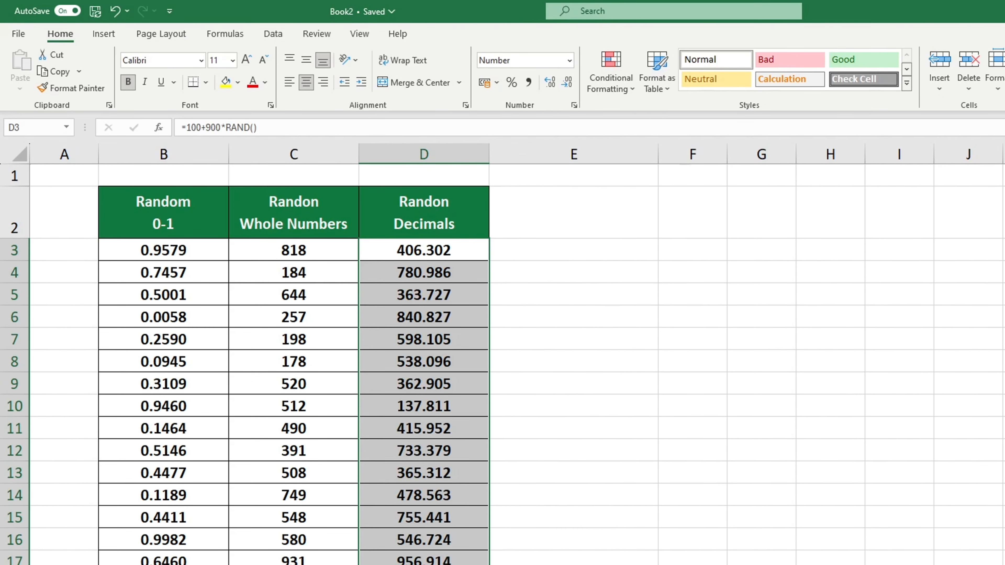
- Recalculate the workbook repeatedly with Calculate Now to regenerate the random numbers in all three table columns
click(566, 564)
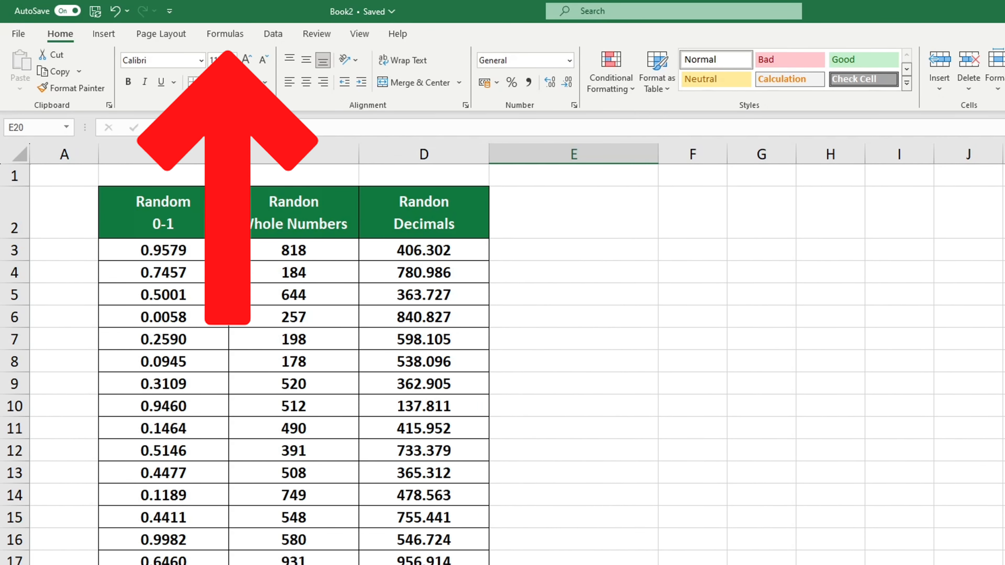
click(225, 35)
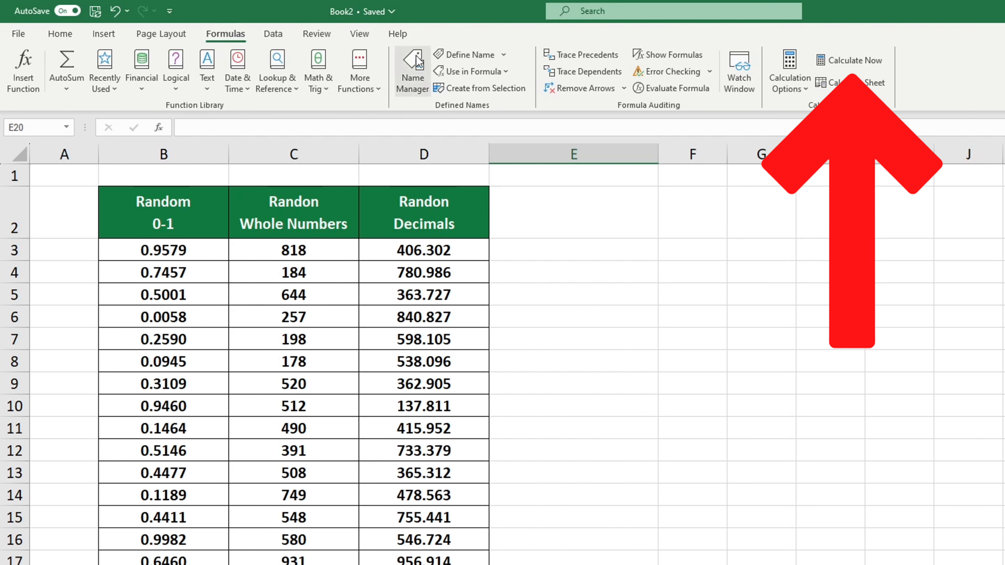
click(843, 64)
click(842, 64)
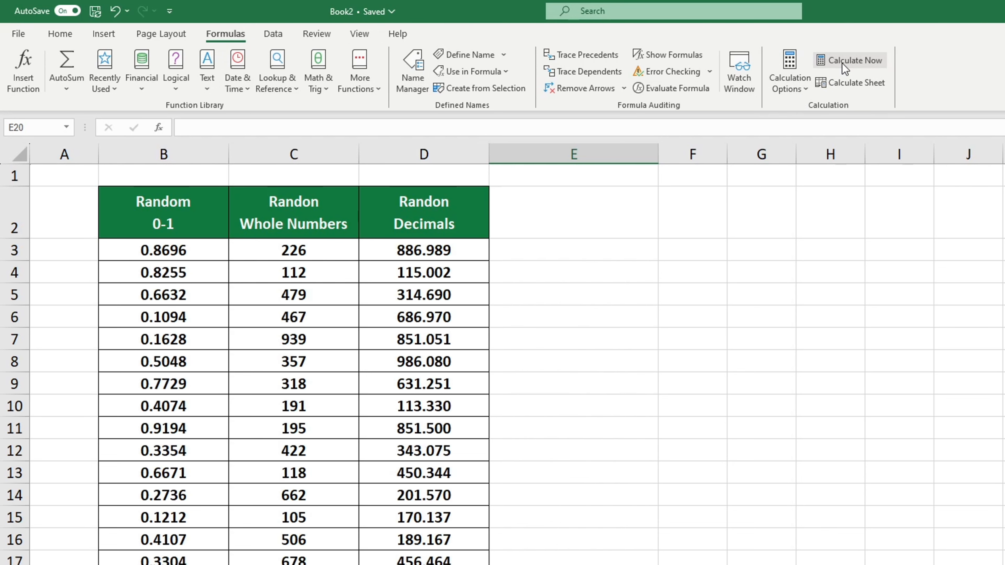
click(842, 64)
click(842, 63)
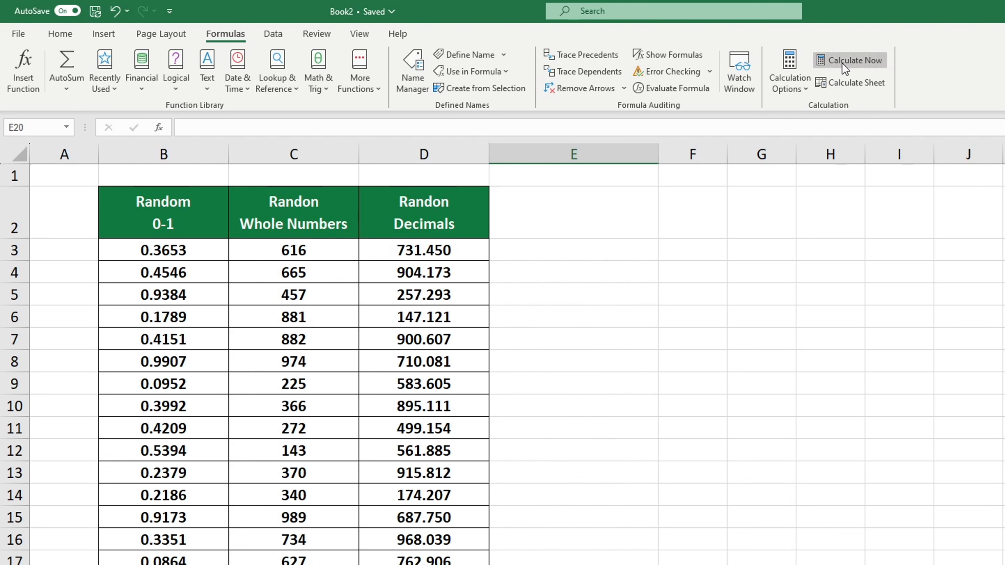
click(843, 64)
click(843, 64)
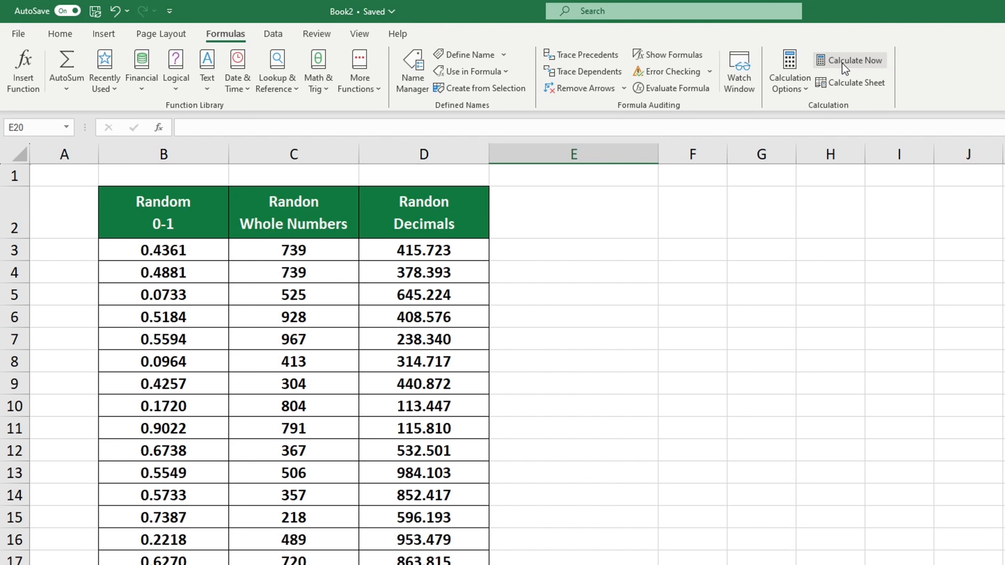
click(842, 63)
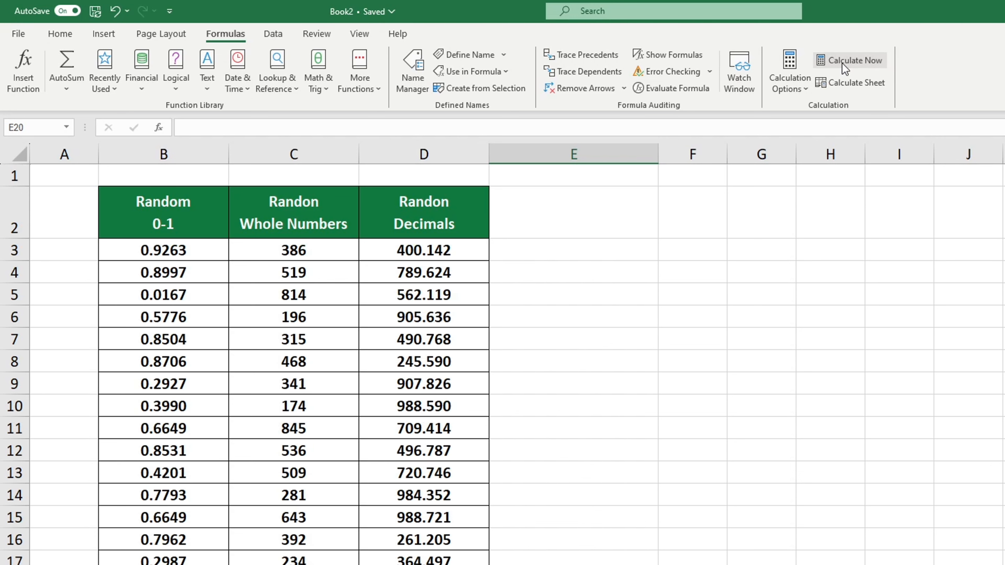
click(844, 67)
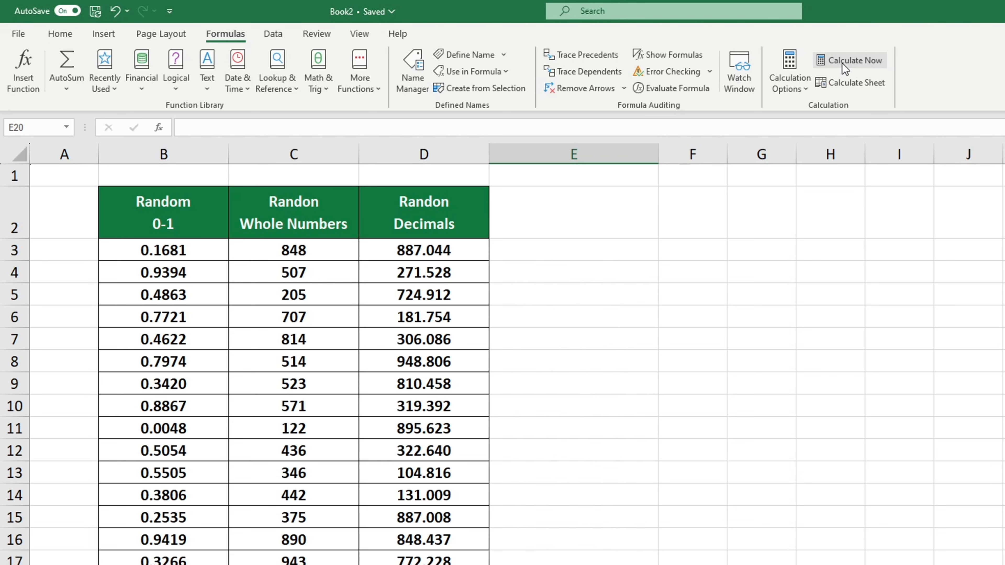
click(844, 67)
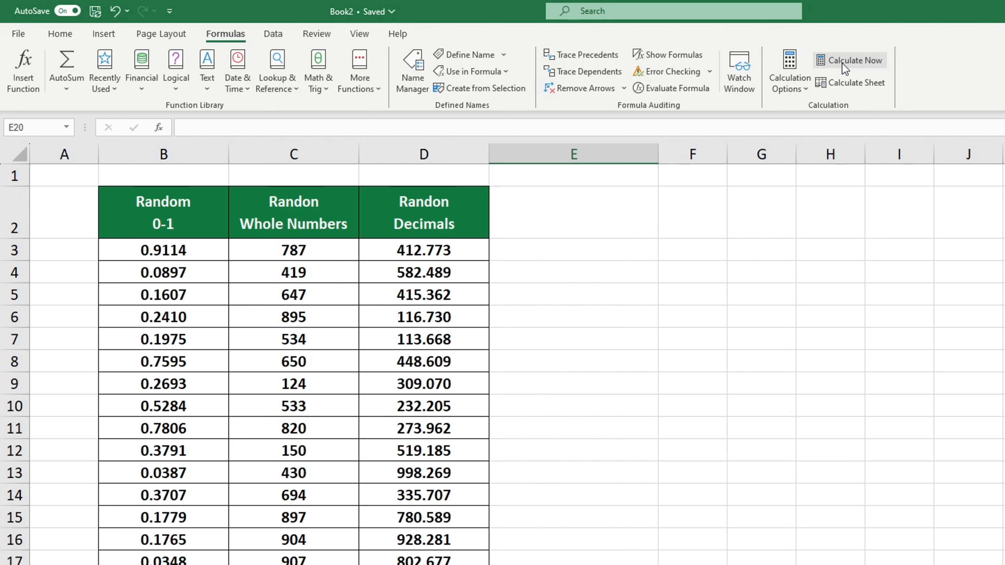
click(844, 67)
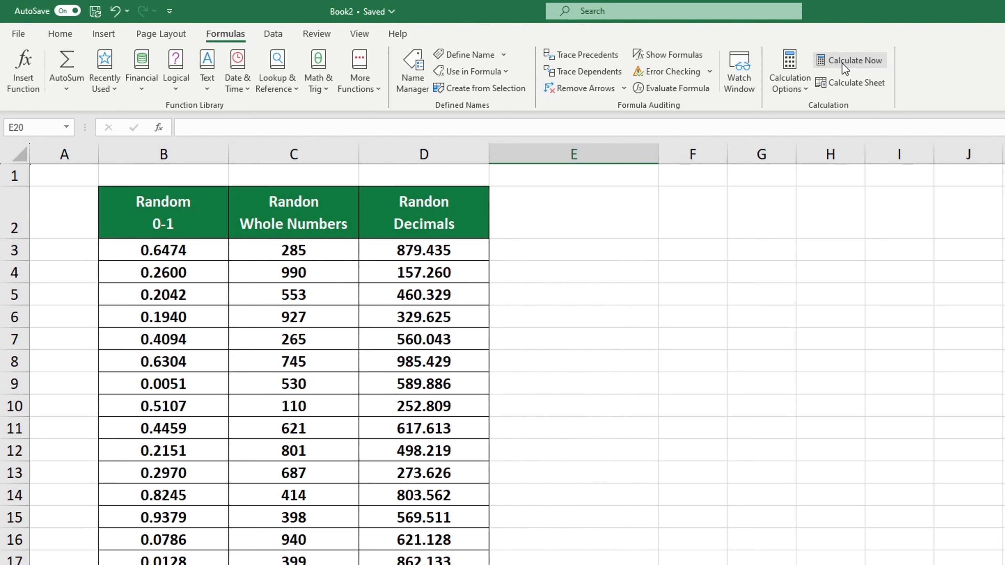
click(844, 67)
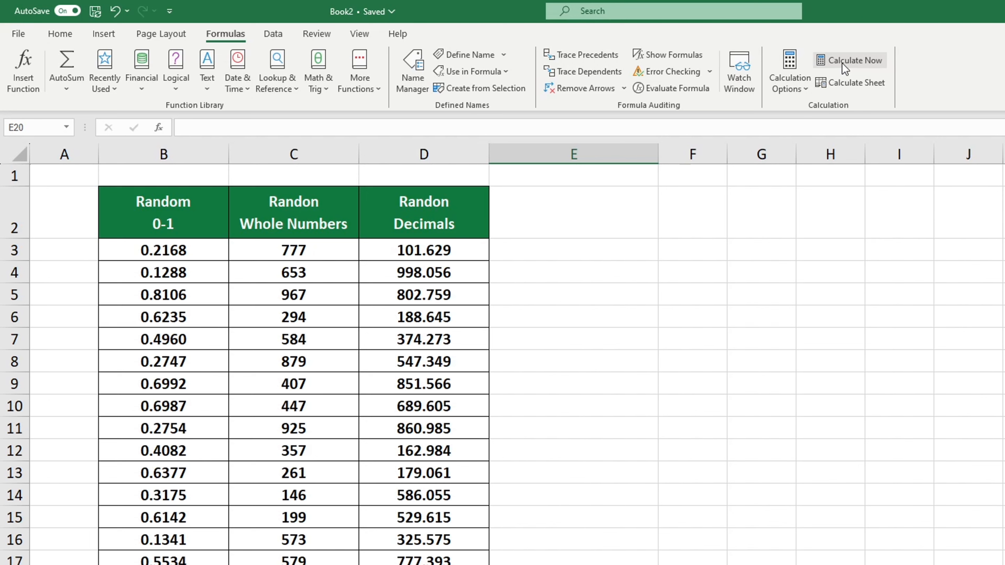
click(844, 67)
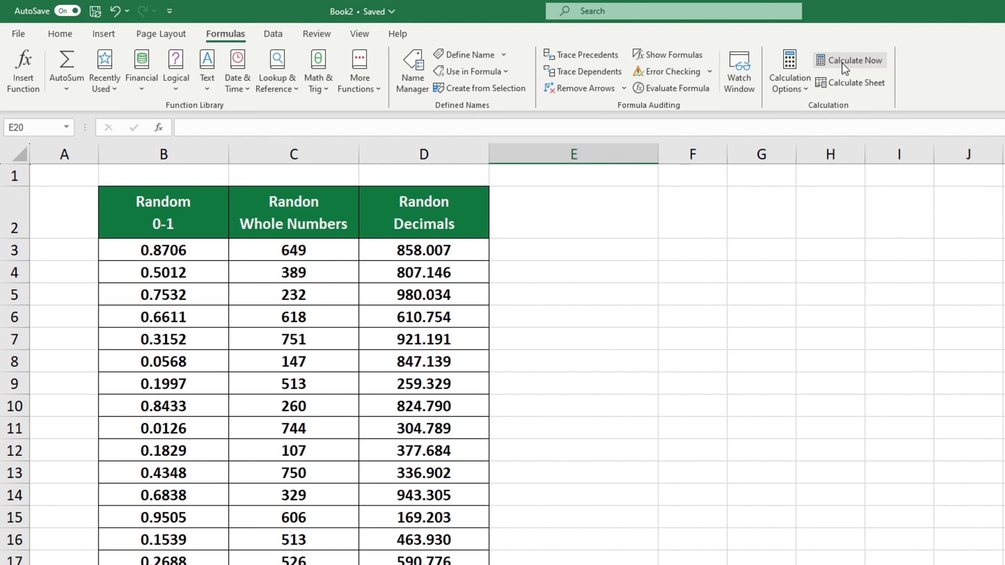